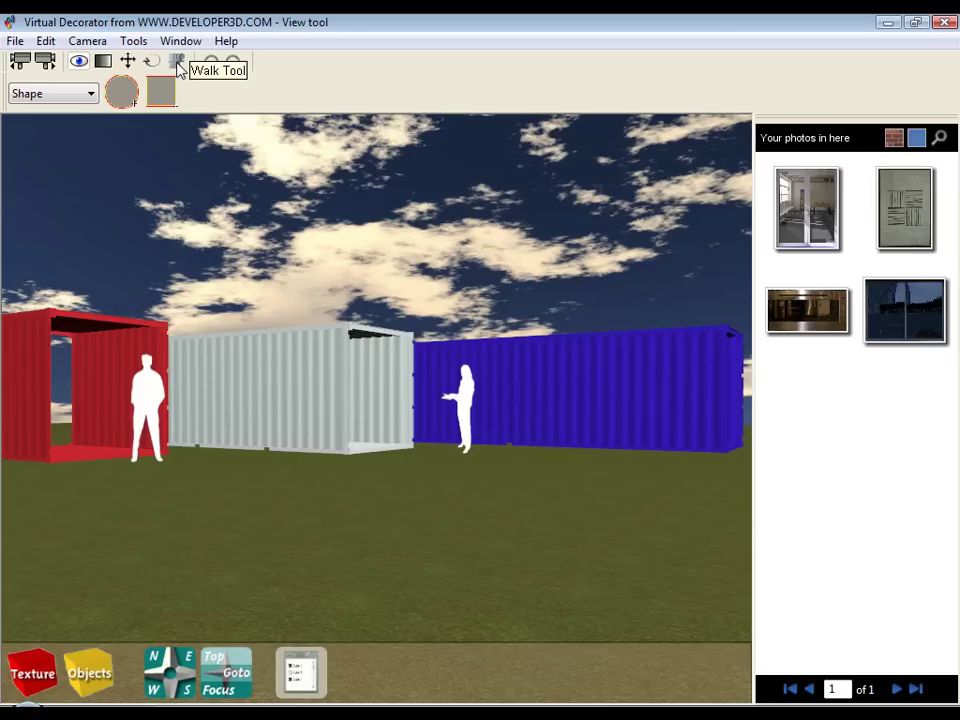
Cycle through the Color, View, Move, Rotate and Walk tools, ending with the Color tool active.
click(103, 62)
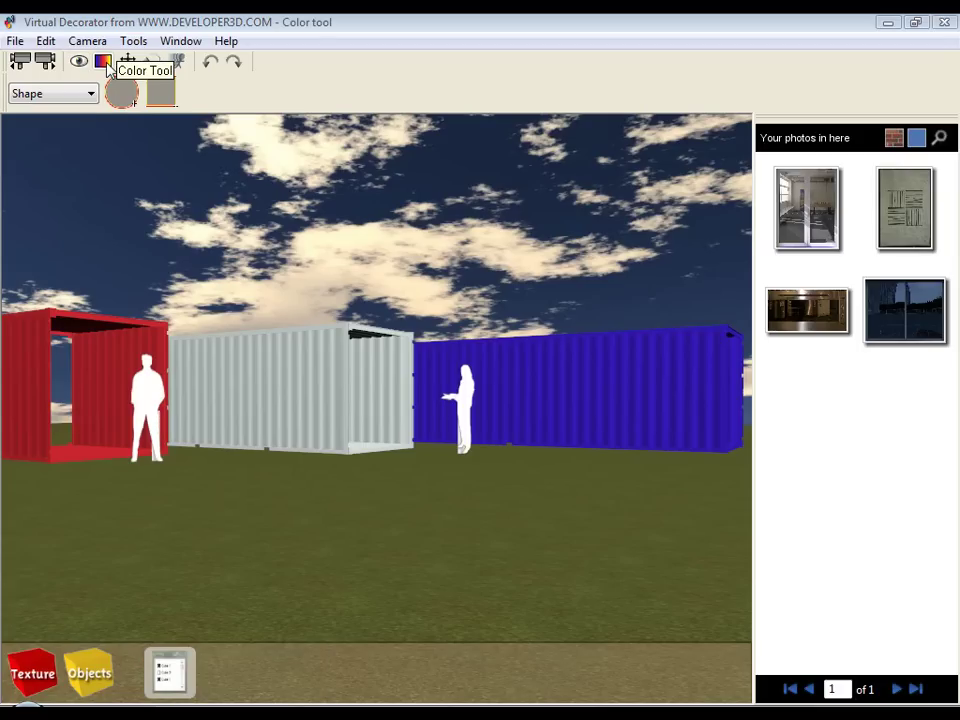
click(79, 62)
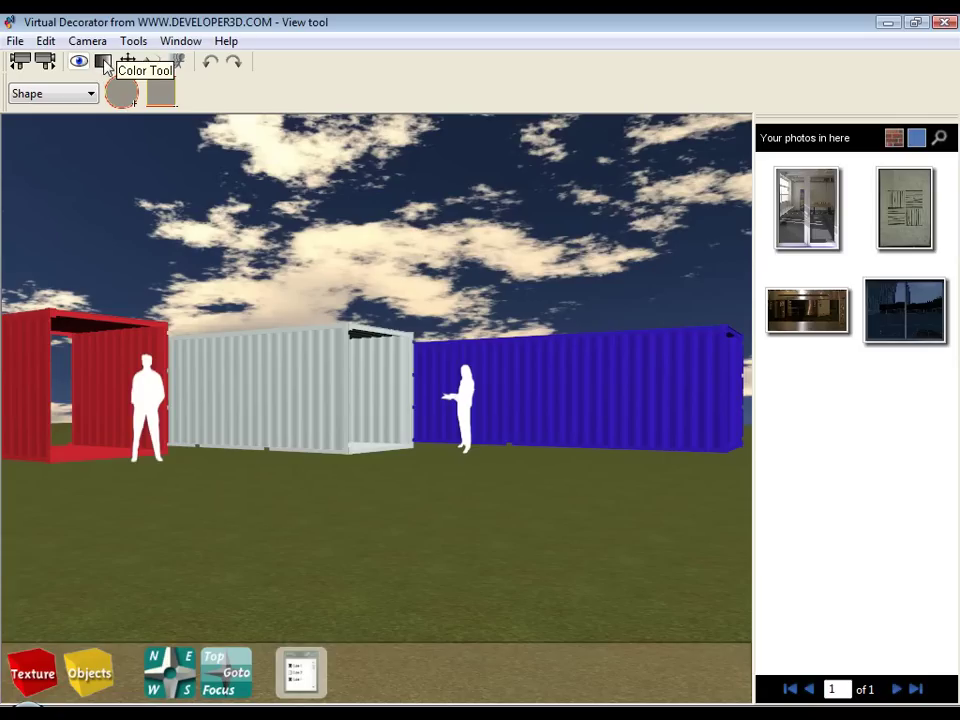
click(103, 62)
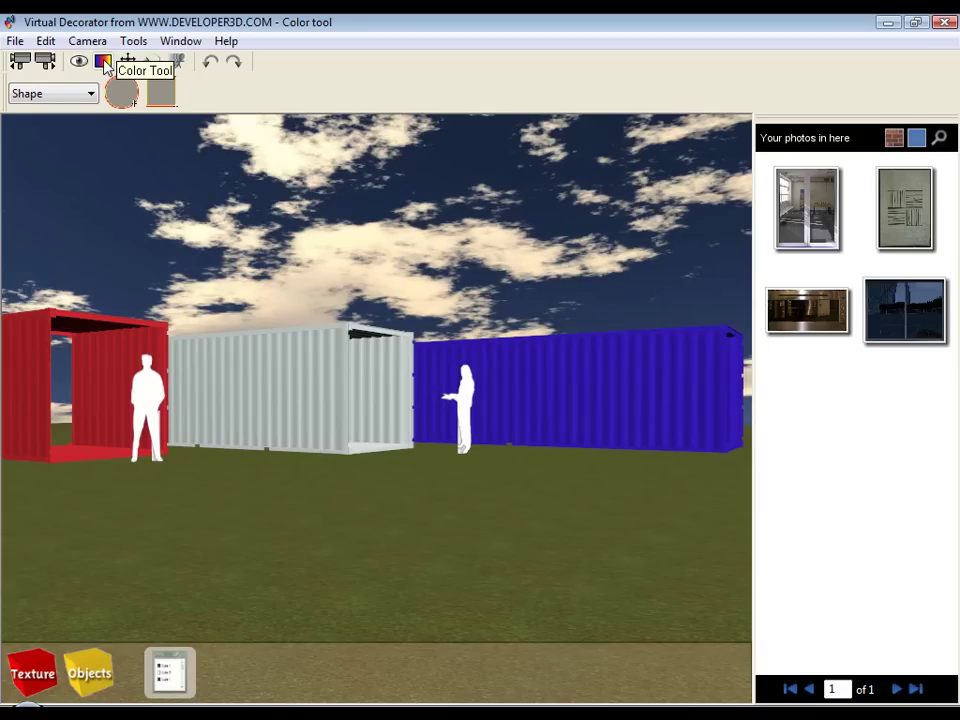
click(128, 62)
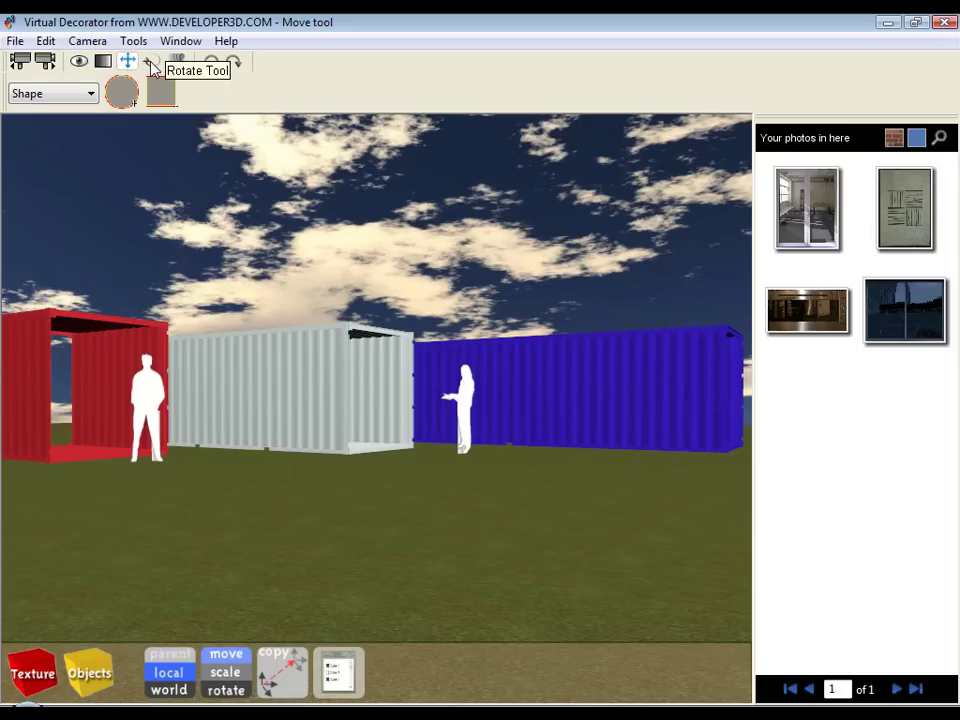
click(152, 64)
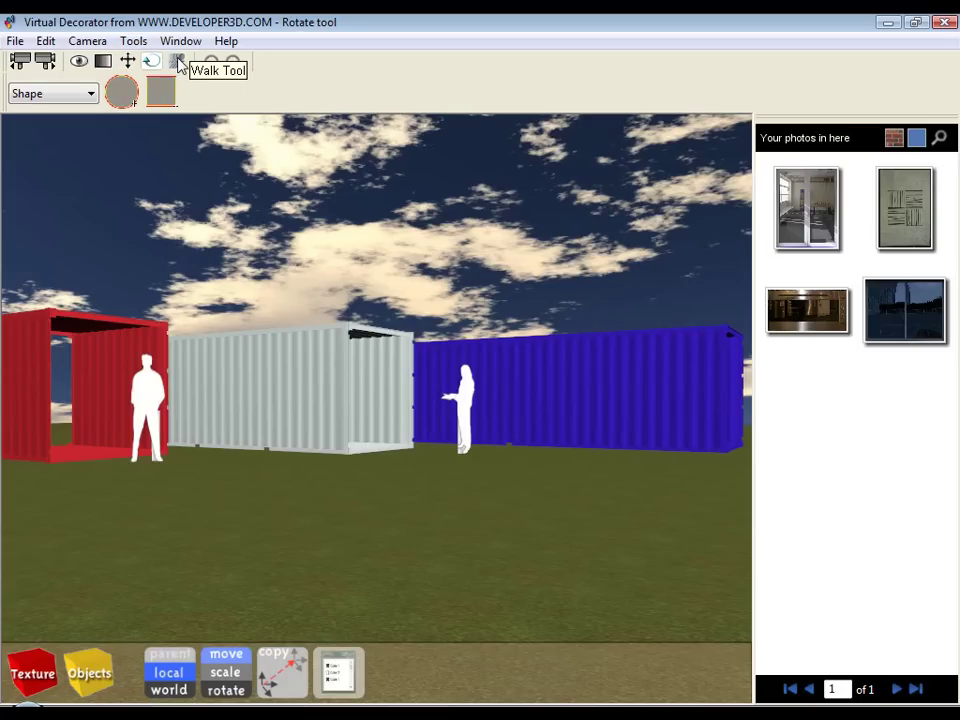
click(178, 63)
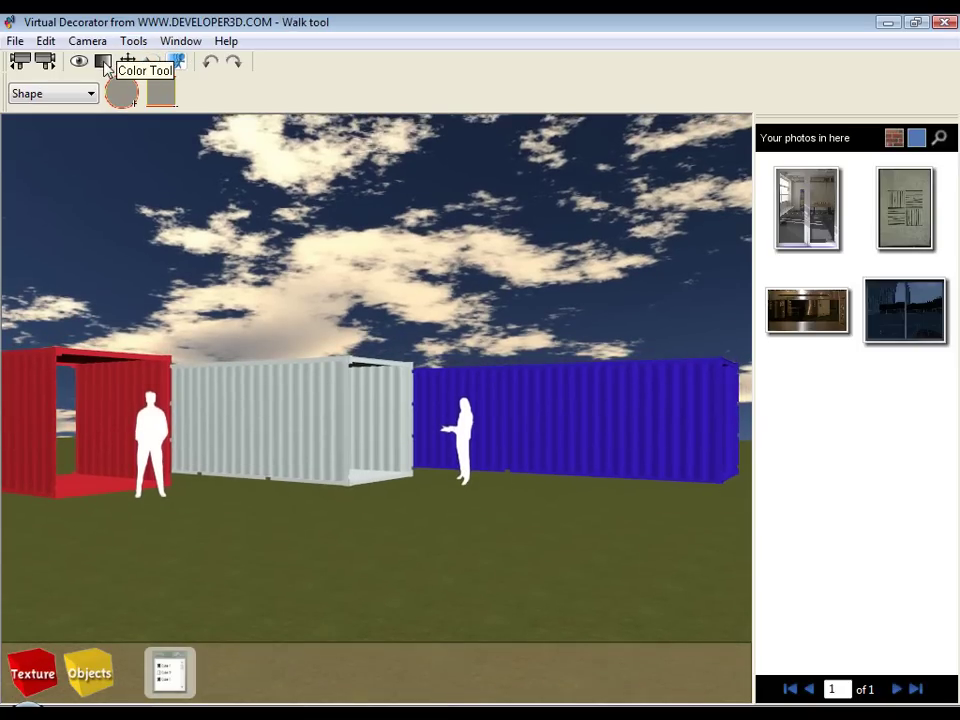
click(104, 63)
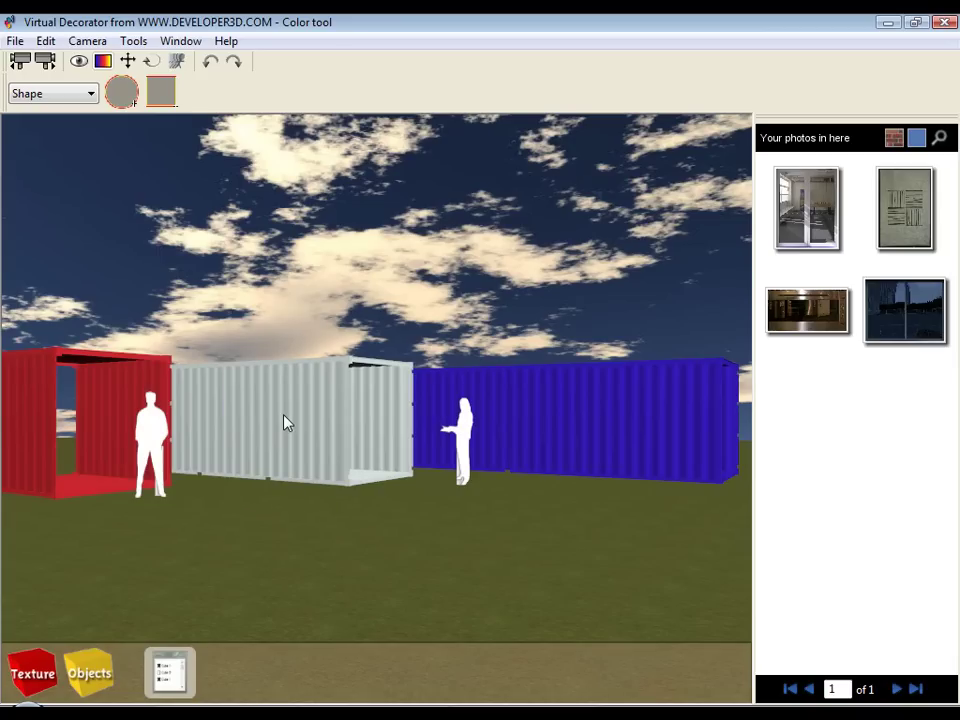
On the colour wheel, make the left container grey, the middle one red, and the long one blue.
click(284, 422)
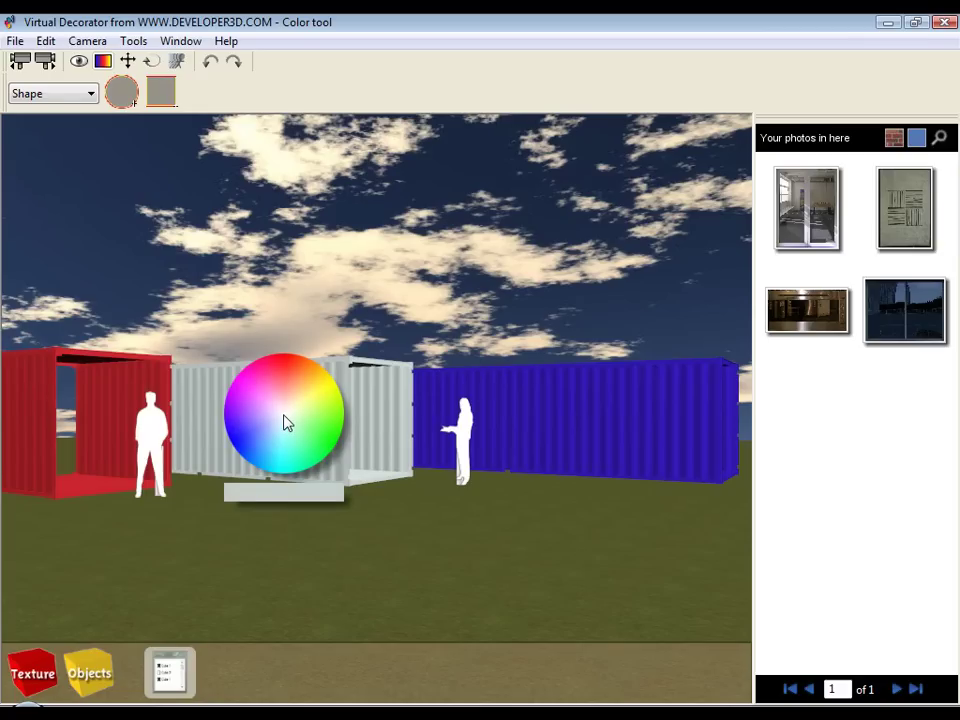
mouse_move(284, 422)
mouse_down()
mouse_move(287, 383)
mouse_move(270, 366)
mouse_move(240, 406)
mouse_move(253, 459)
mouse_move(296, 465)
mouse_move(333, 447)
mouse_move(334, 418)
mouse_move(289, 418)
mouse_move(249, 441)
mouse_move(285, 369)
mouse_move(285, 422)
mouse_up()
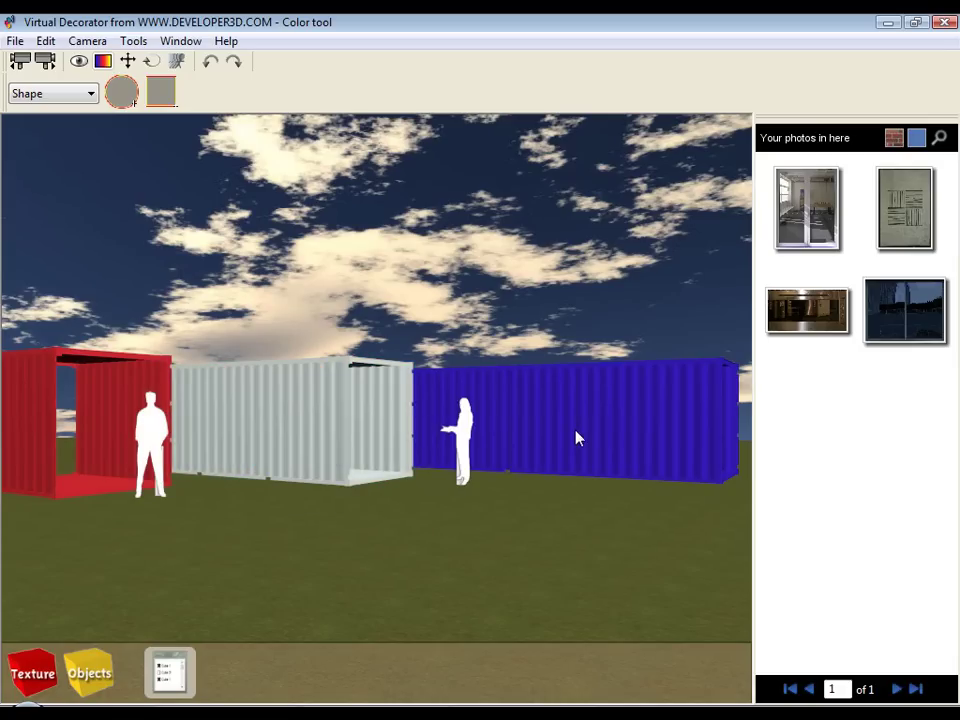
drag(574, 428, 624, 418)
drag(36, 420, 41, 471)
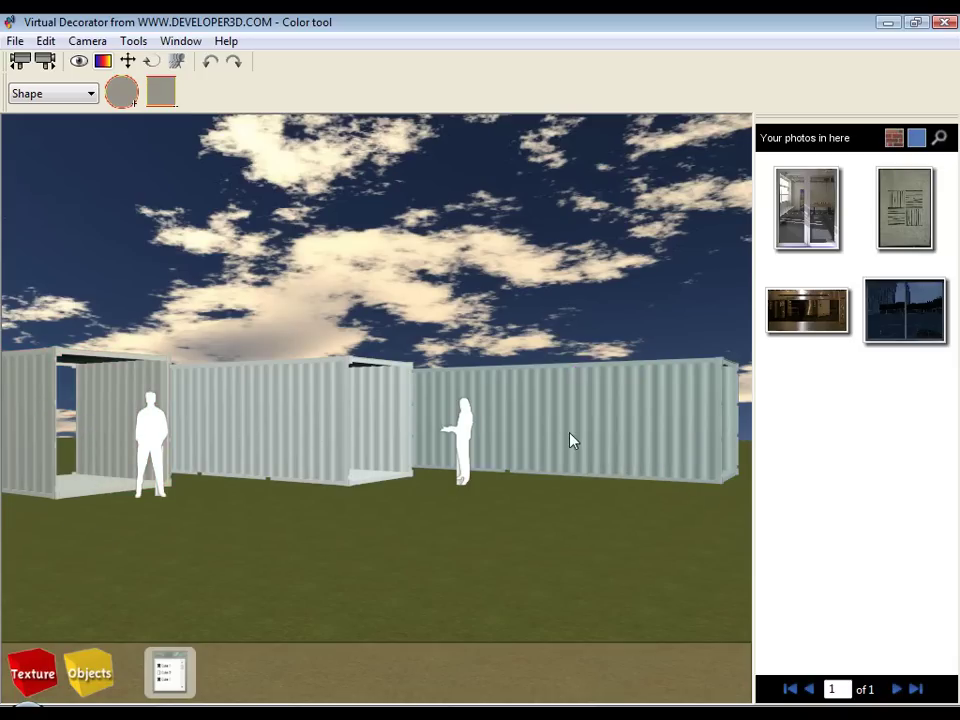
drag(304, 411, 298, 366)
drag(567, 436, 516, 448)
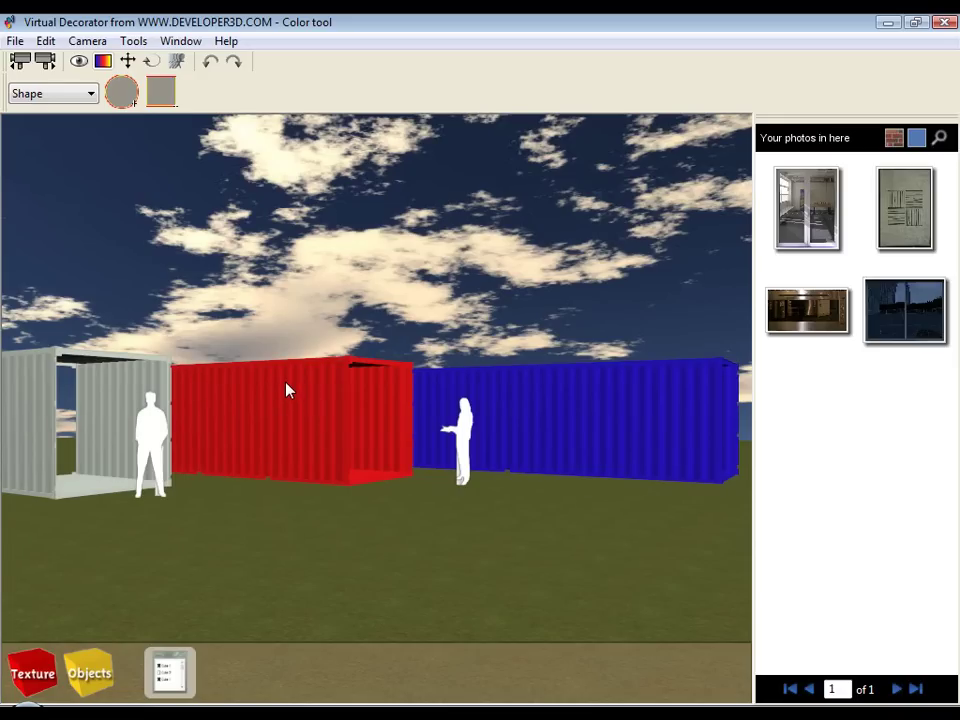
click(287, 390)
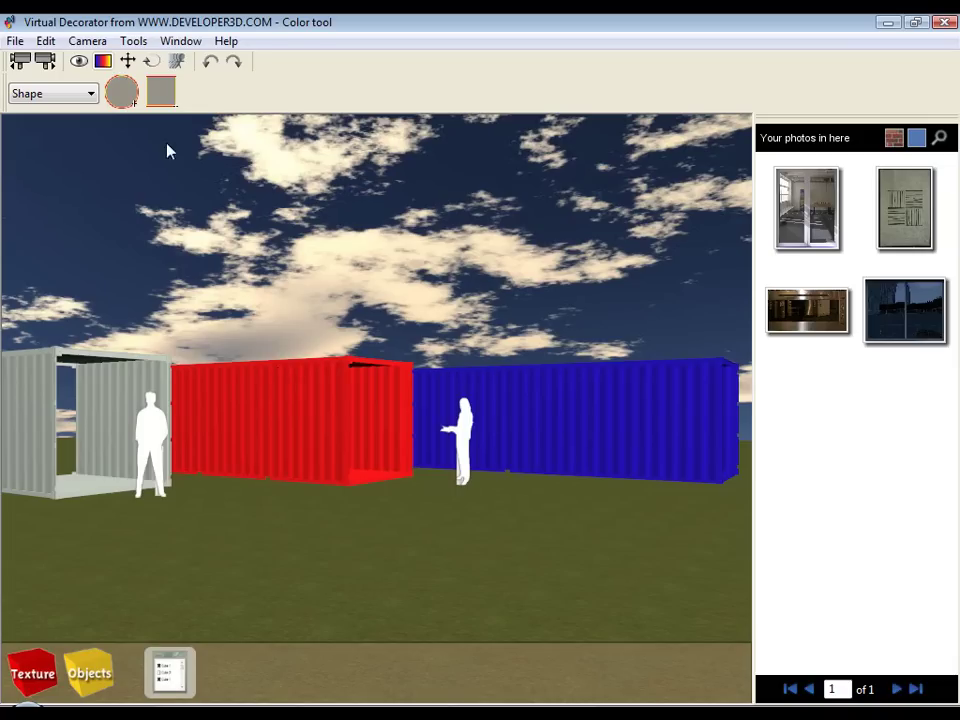
With the Move tool, slide the red container toward the grey one and set it back on the ground.
click(128, 61)
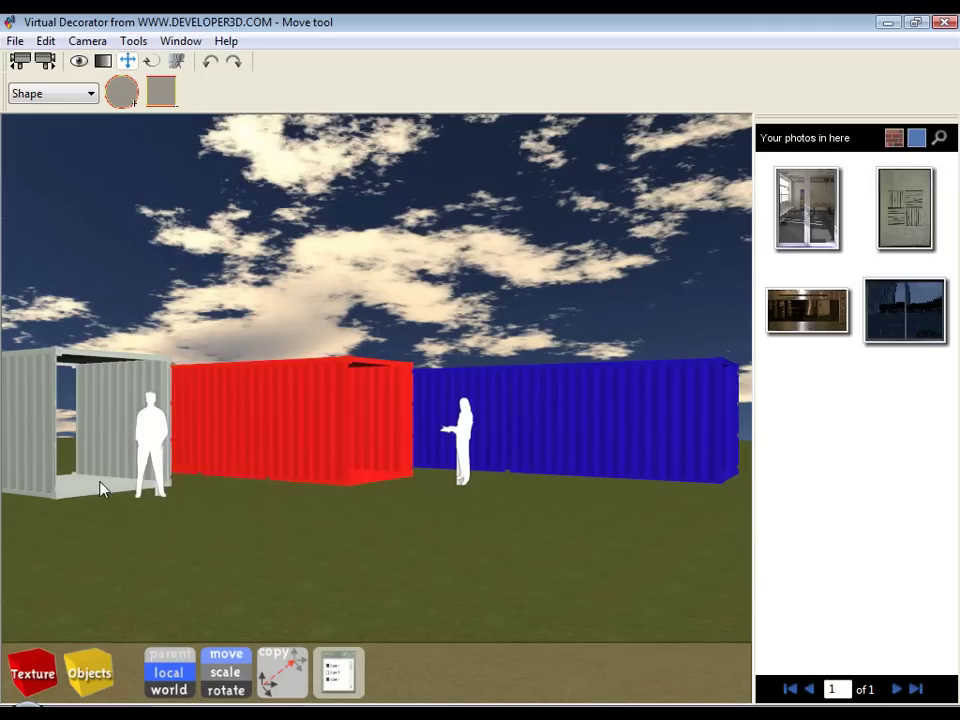
mouse_move(100, 488)
mouse_down()
mouse_move(117, 493)
mouse_move(85, 497)
mouse_move(109, 491)
mouse_up()
mouse_move(354, 484)
mouse_down()
mouse_move(377, 486)
mouse_move(337, 485)
mouse_move(345, 476)
mouse_move(332, 491)
mouse_move(334, 478)
mouse_move(346, 492)
mouse_move(328, 471)
mouse_move(334, 484)
mouse_move(313, 471)
mouse_move(328, 491)
mouse_move(338, 486)
mouse_up()
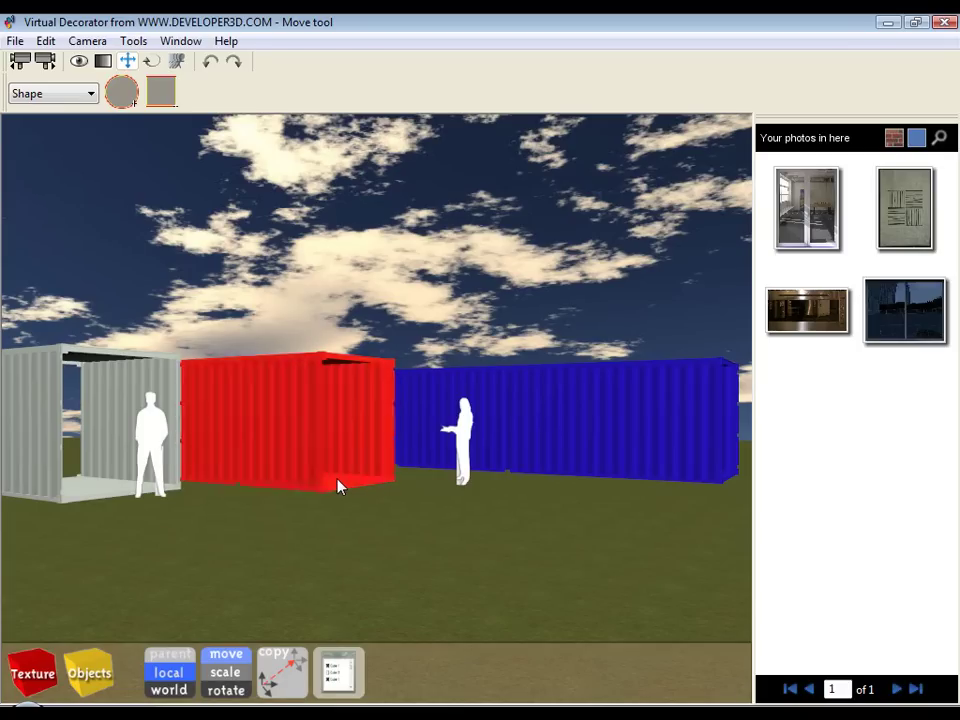
drag(338, 486, 343, 346)
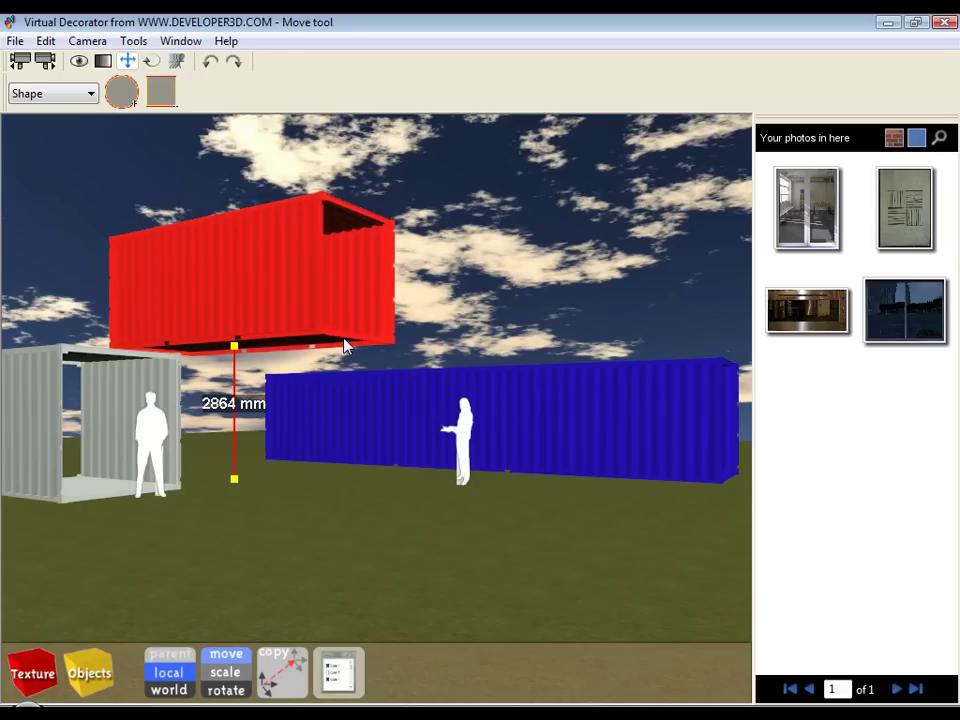
drag(344, 345, 339, 477)
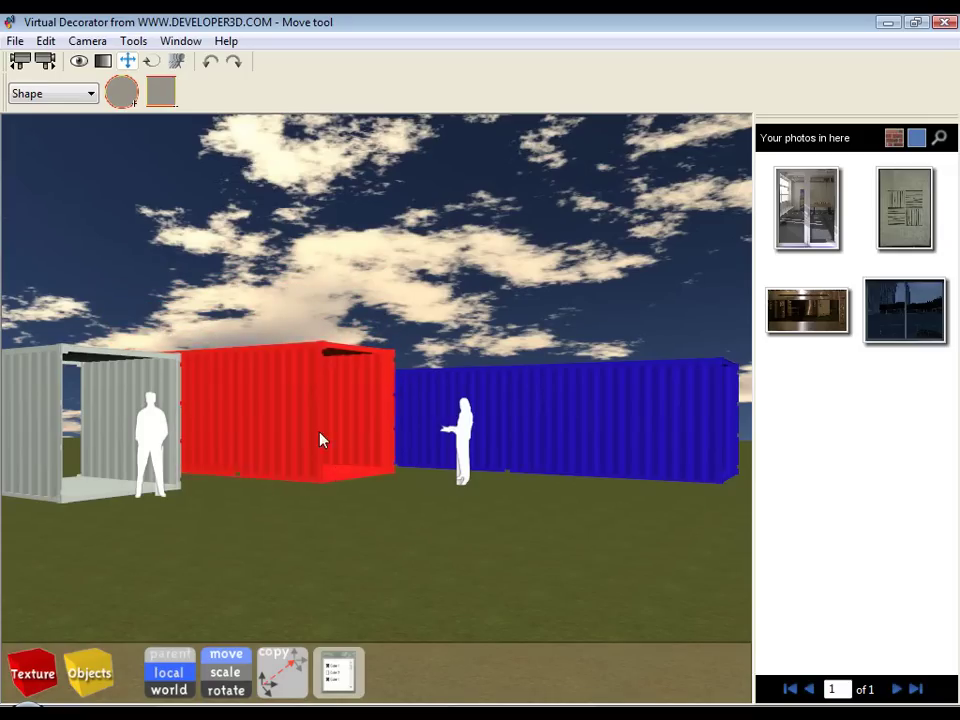
Try rotating the red container with the Rotate tool, then undo the rotation three times.
click(152, 63)
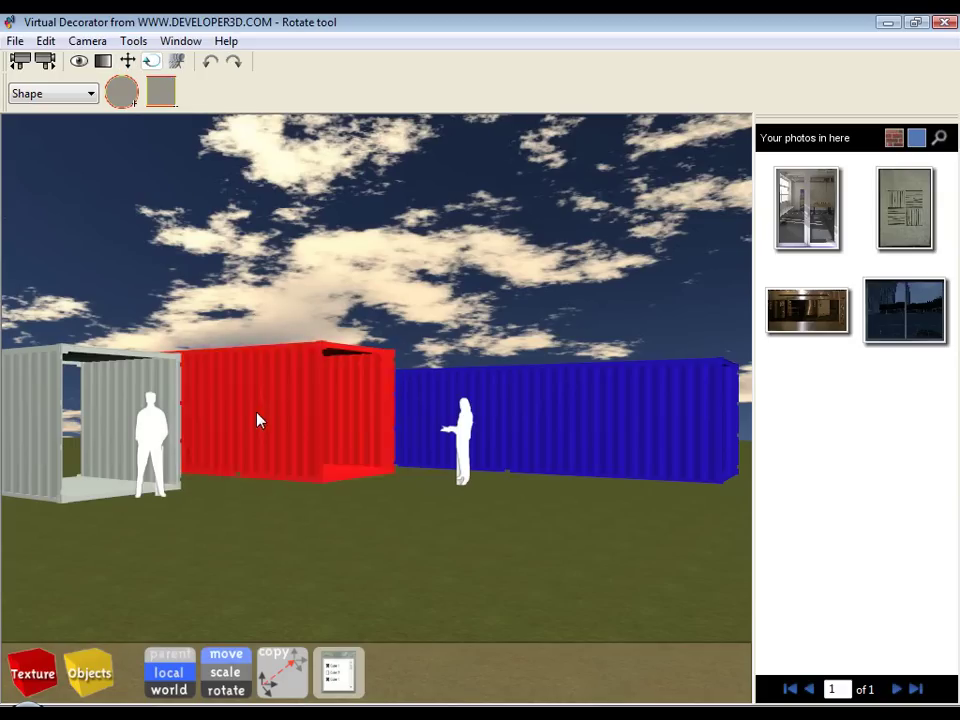
mouse_move(253, 420)
mouse_down()
mouse_move(460, 430)
mouse_move(26, 403)
mouse_move(396, 438)
mouse_move(239, 426)
mouse_up()
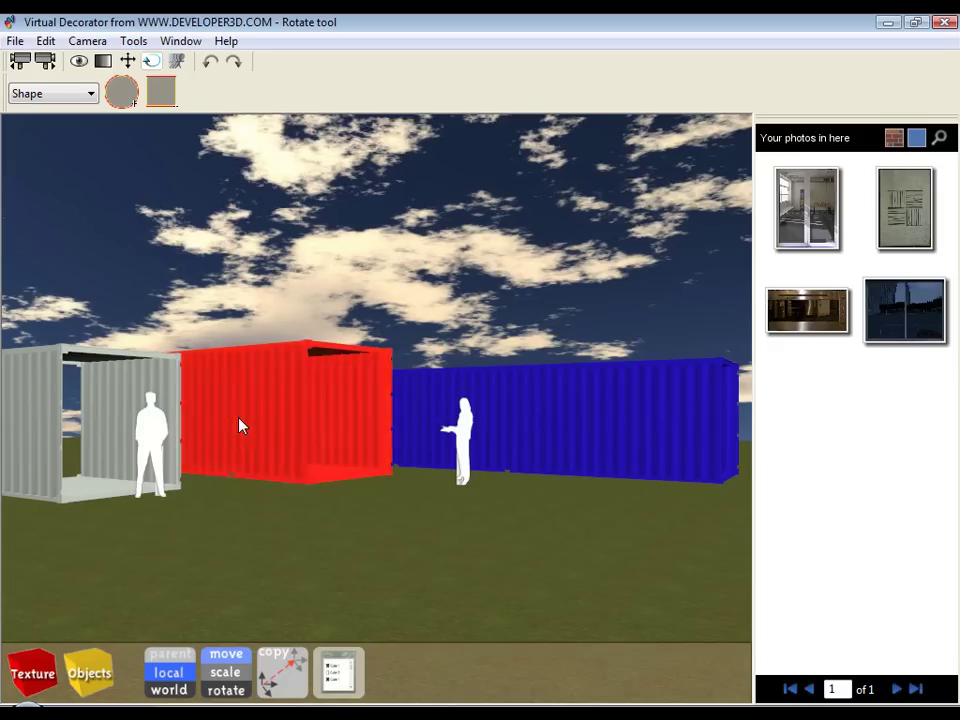
mouse_move(247, 425)
mouse_down()
mouse_move(364, 424)
mouse_move(193, 422)
mouse_move(403, 431)
mouse_move(234, 422)
mouse_up()
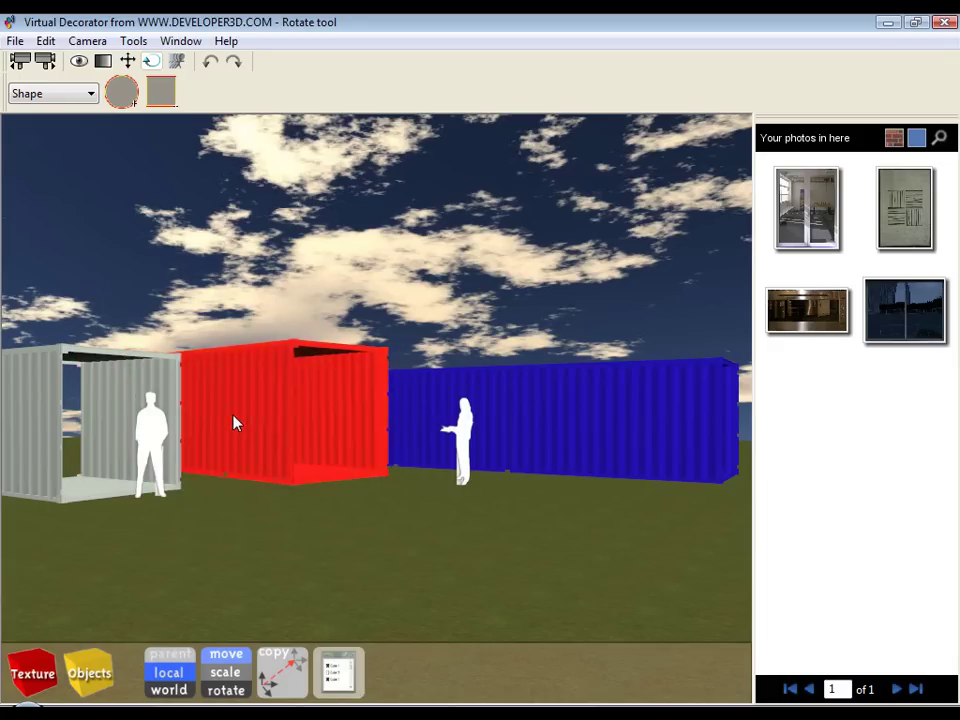
click(211, 66)
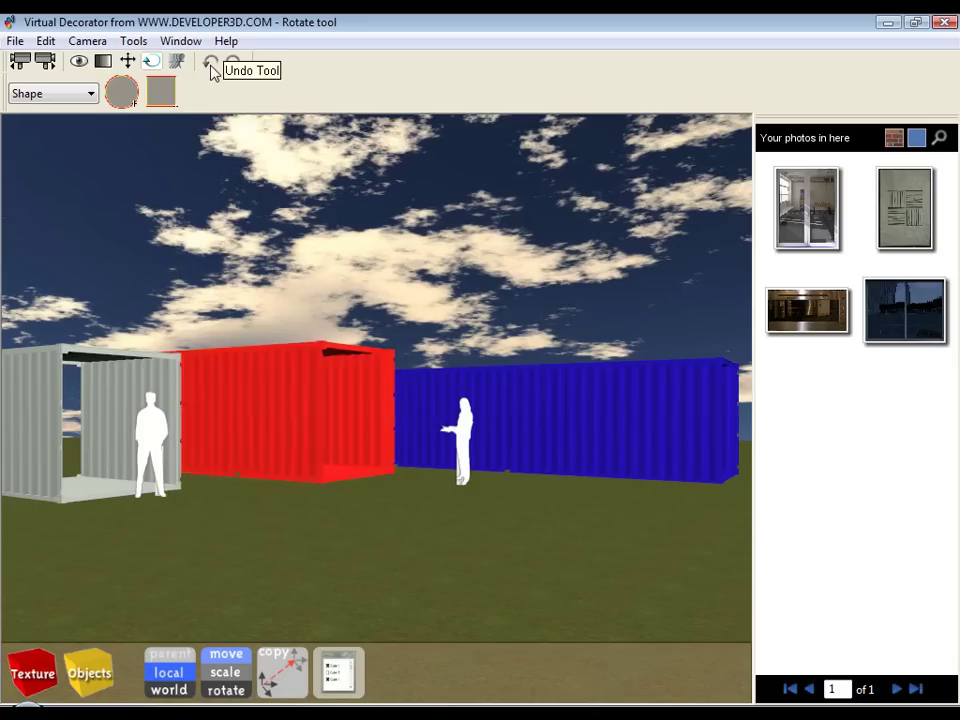
click(211, 66)
click(211, 66)
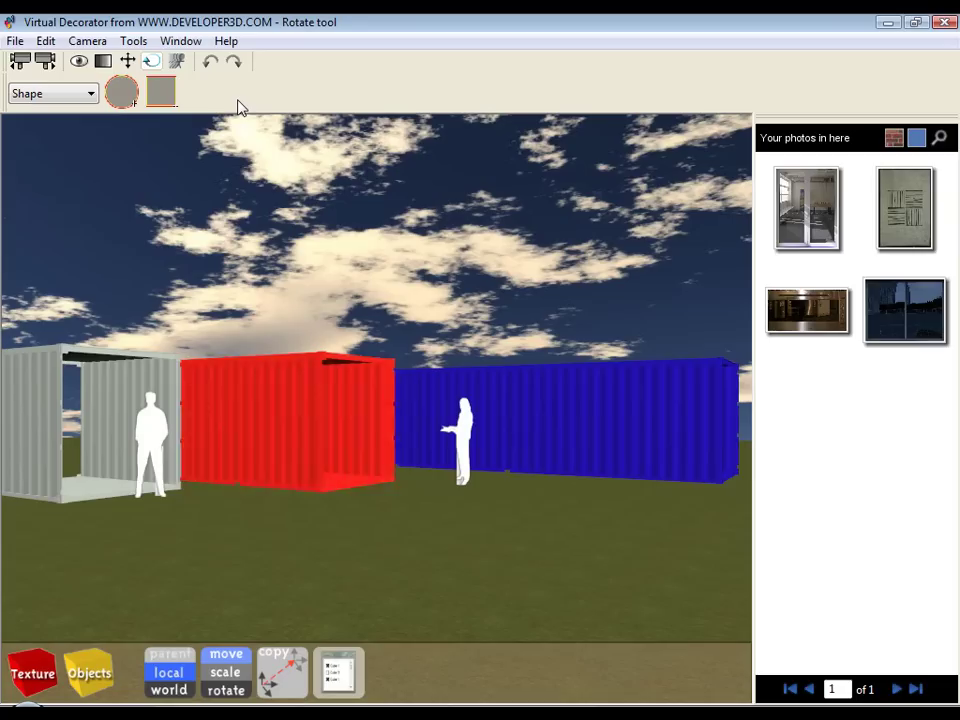
Tilt and turn the camera to look straight down on the grey, red and blue containers.
click(79, 63)
drag(294, 394, 364, 523)
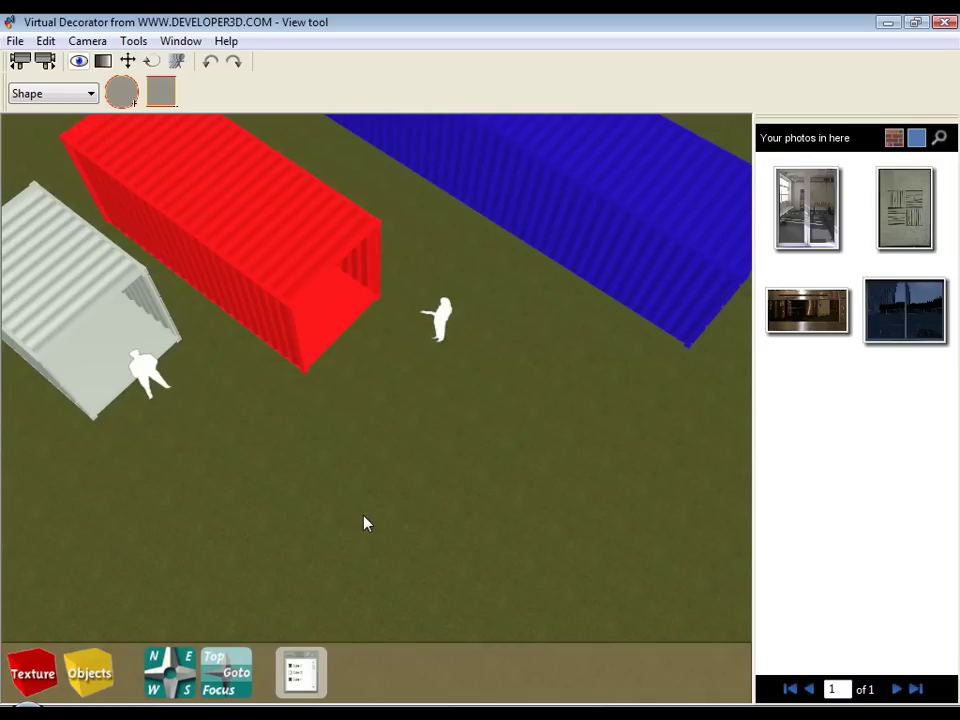
mouse_move(379, 467)
mouse_down()
mouse_move(325, 468)
mouse_move(380, 466)
mouse_up()
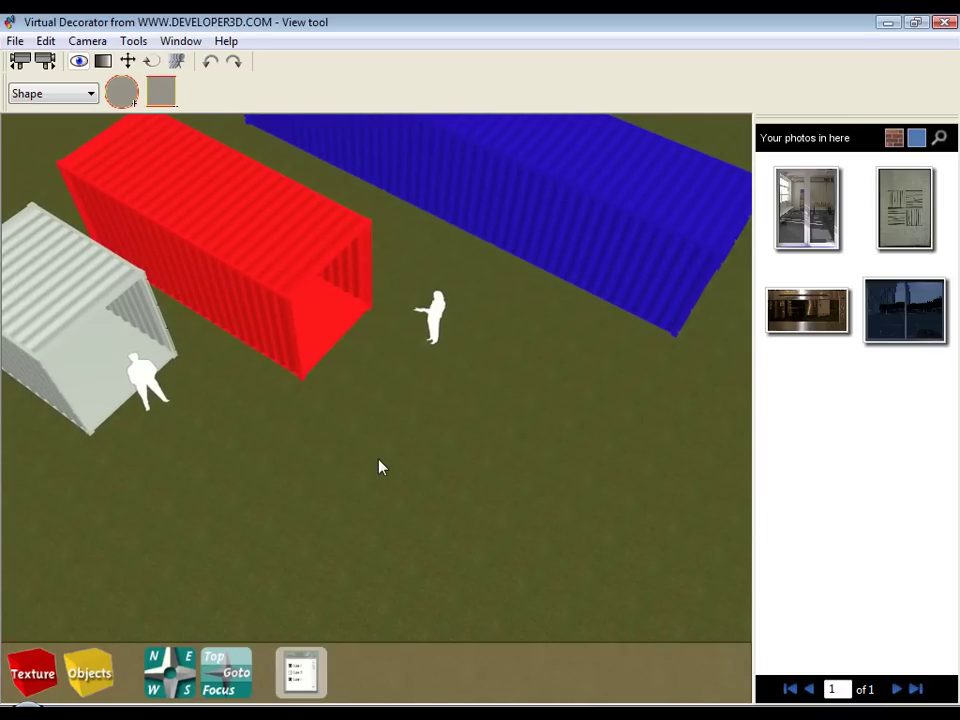
In the Object Browser, browse the outdoor furniture, bbq's and people categories.
click(88, 668)
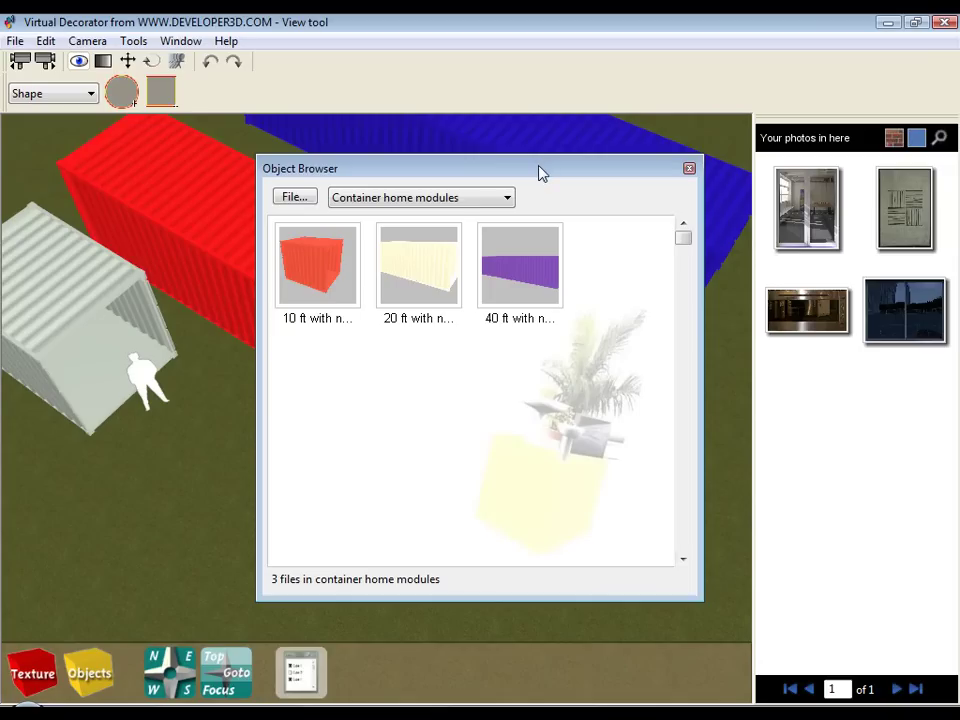
click(508, 200)
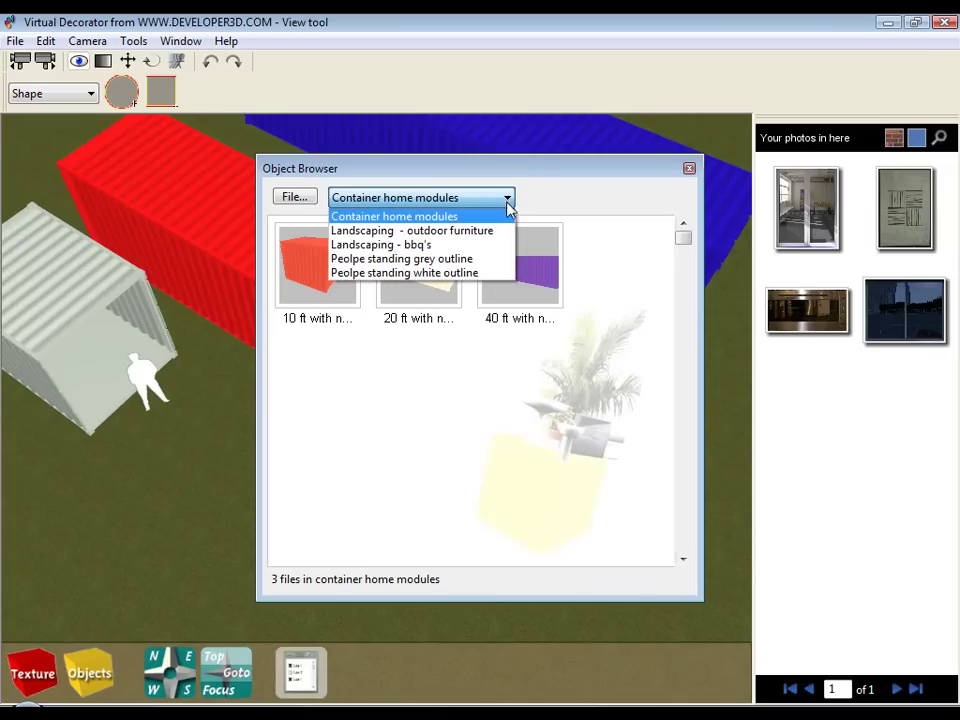
click(497, 232)
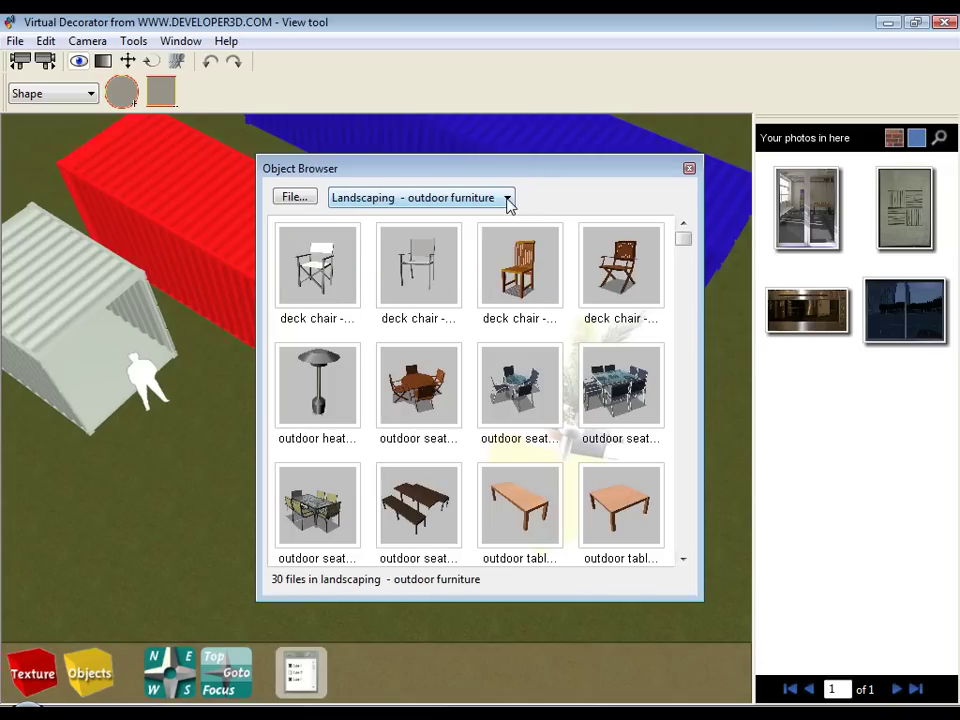
click(507, 200)
click(487, 245)
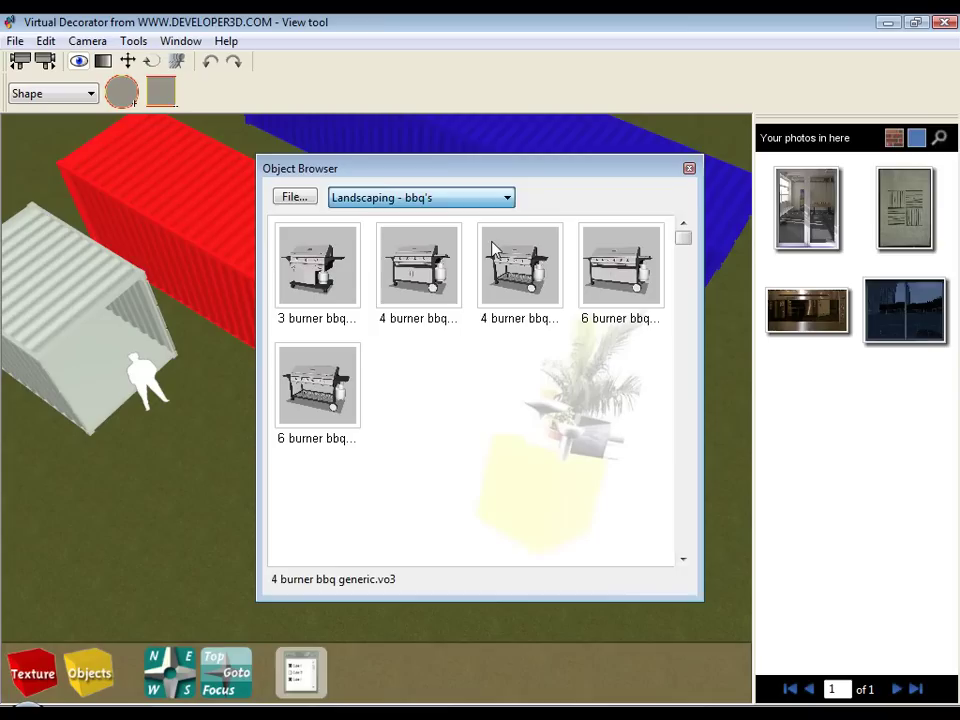
click(508, 200)
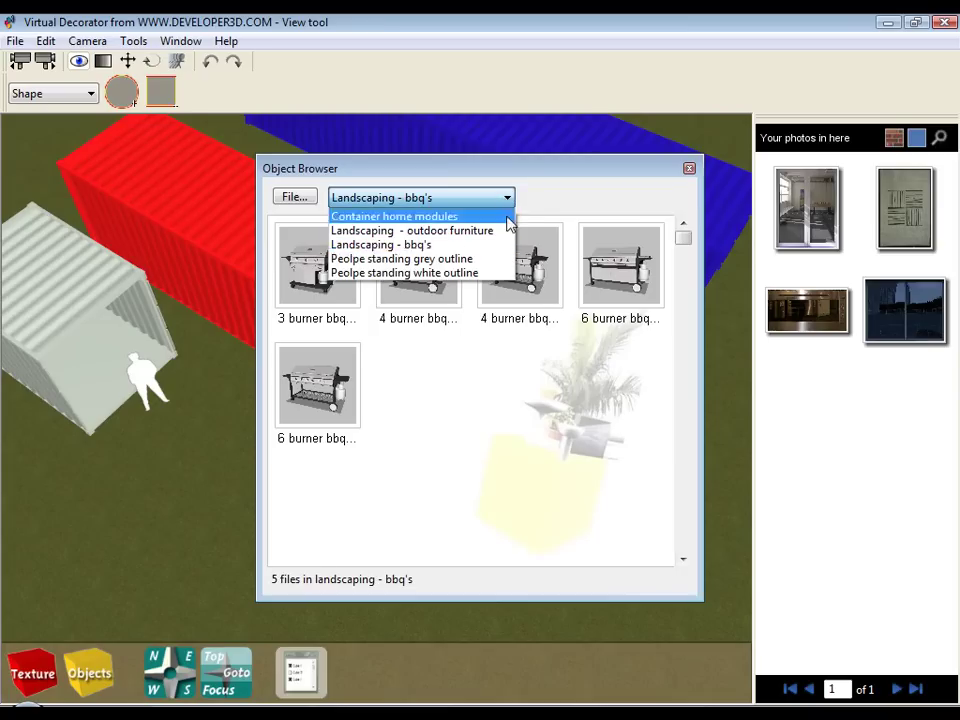
click(501, 262)
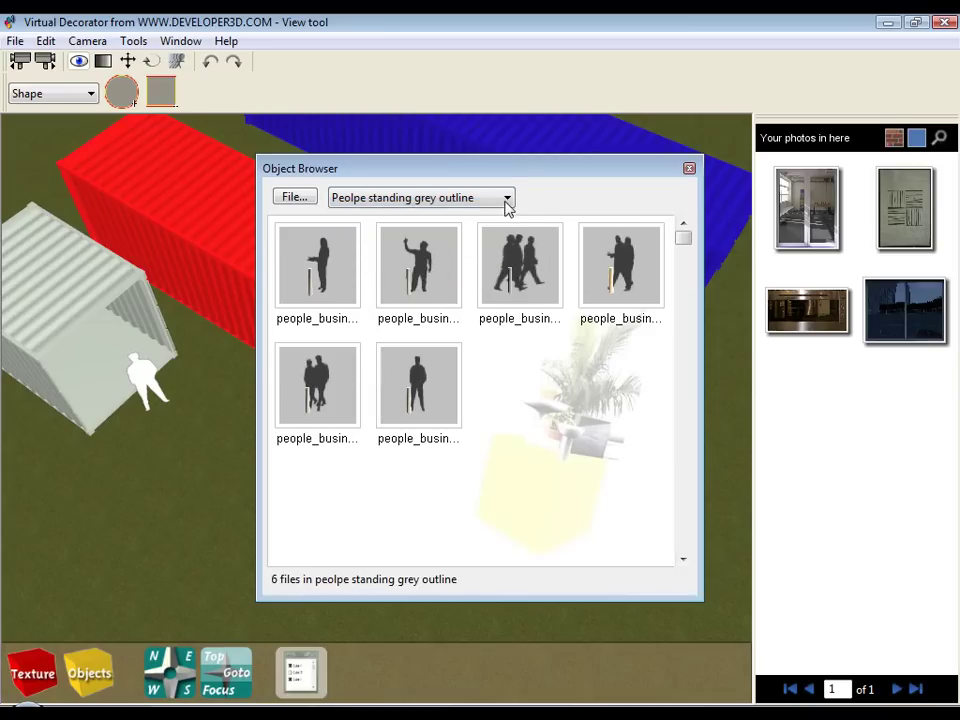
Switch the Object Browser back to the Container home modules category.
click(506, 201)
click(498, 217)
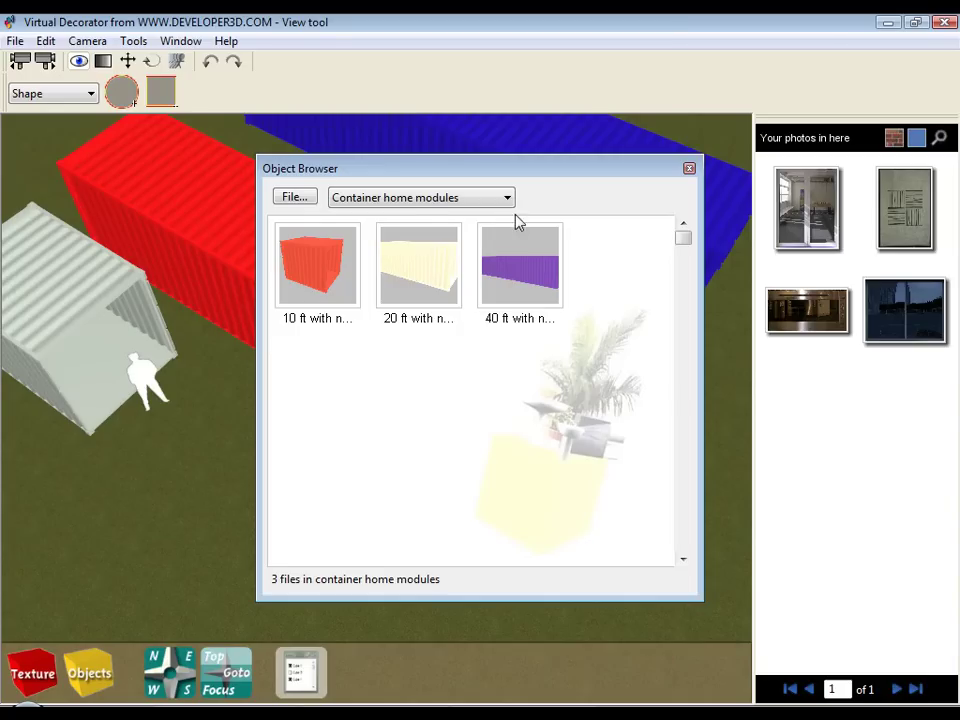
click(508, 199)
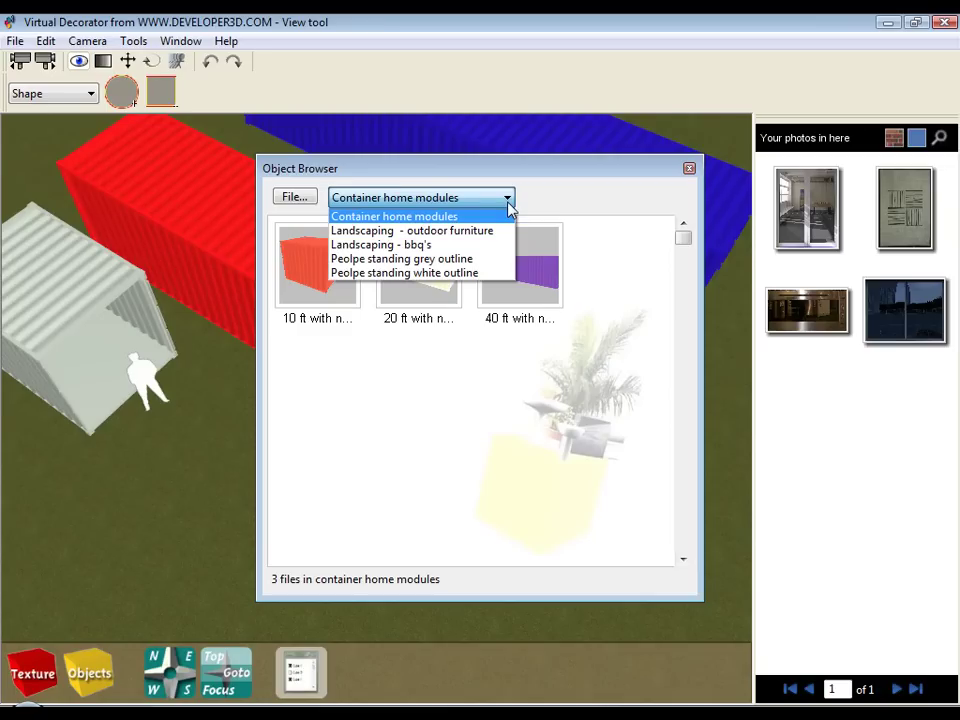
click(545, 192)
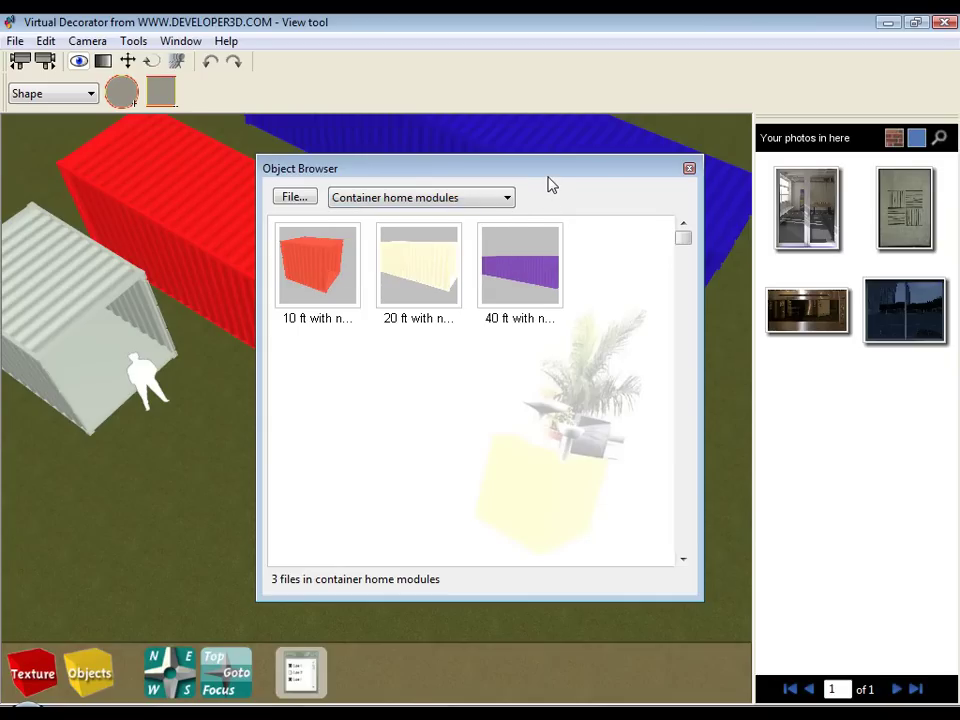
Insert the '20 ft with no doors' container from Container home modules, then close the browser.
click(689, 169)
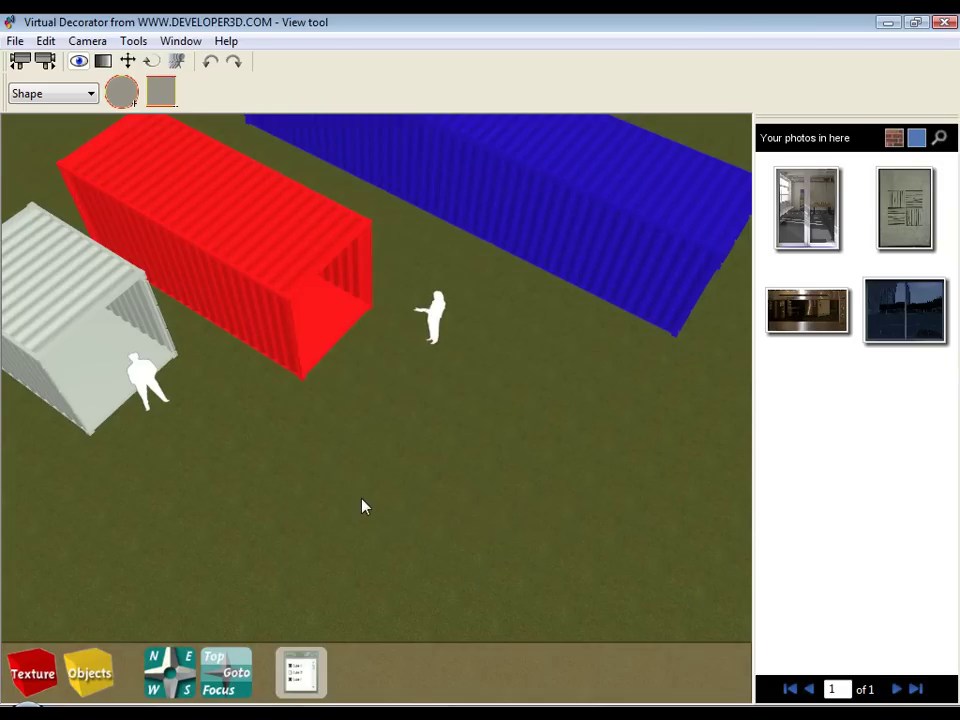
click(90, 670)
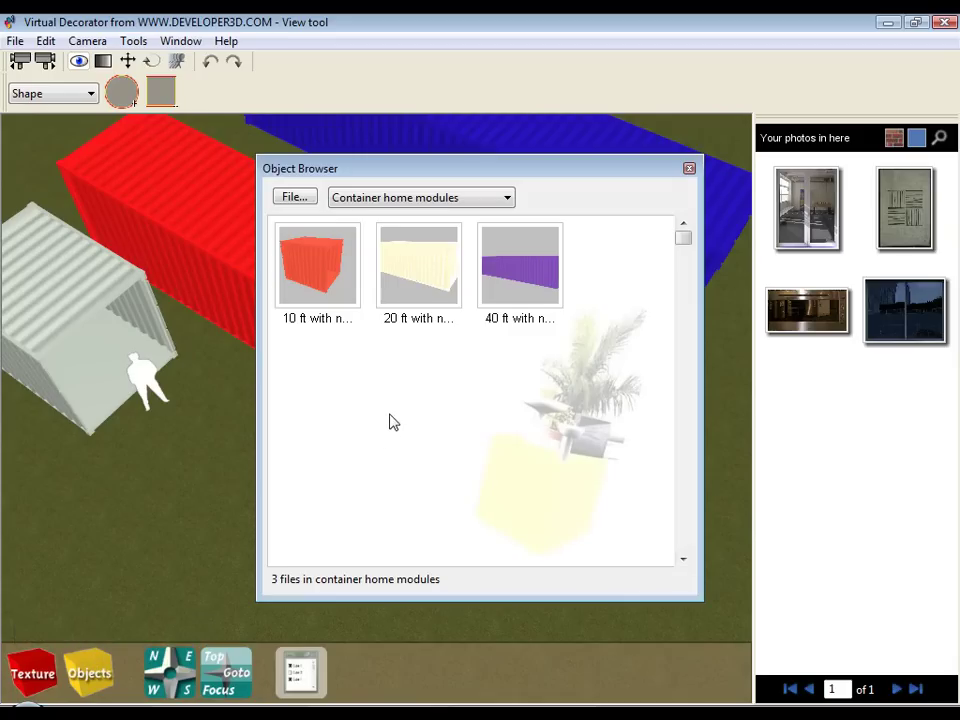
click(509, 201)
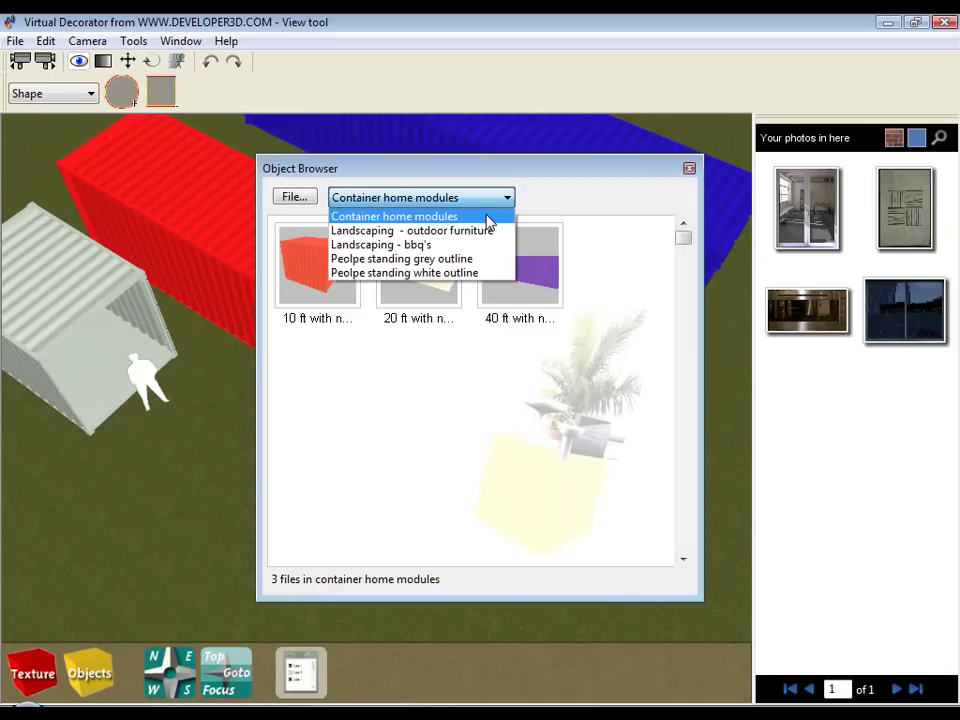
click(489, 218)
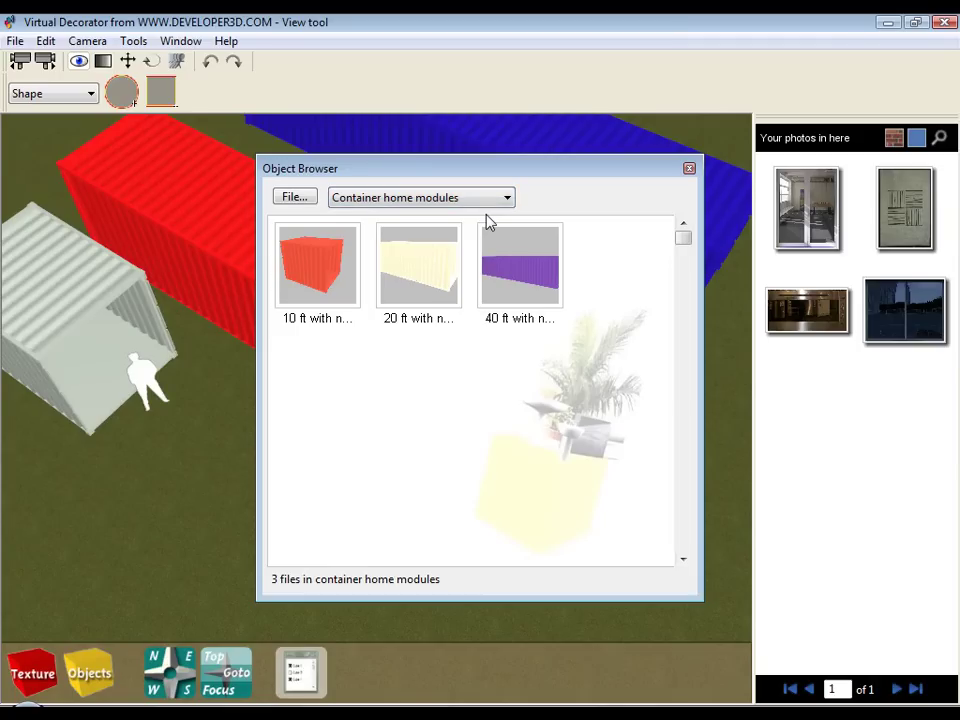
double_click(437, 273)
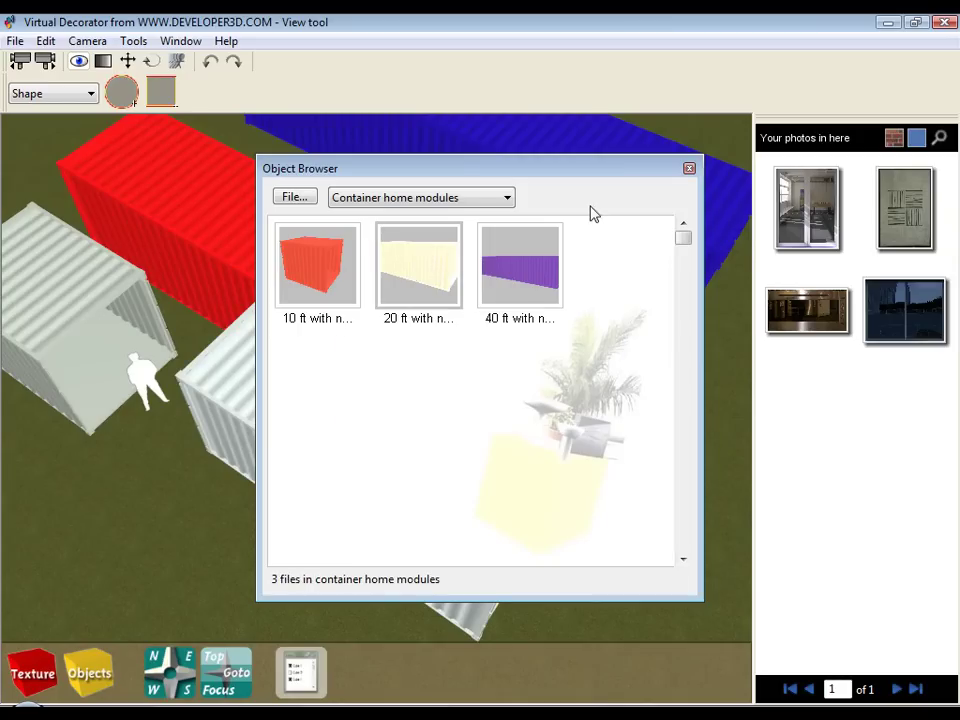
click(689, 168)
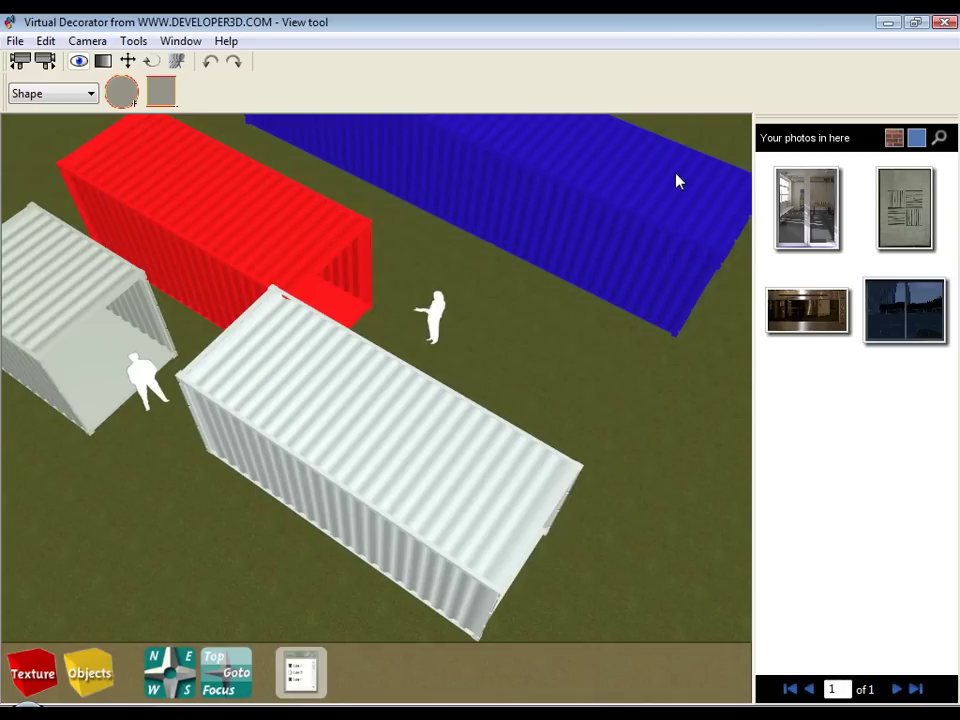
Move the new white container forward, clear of the red one, and rotate it.
click(127, 60)
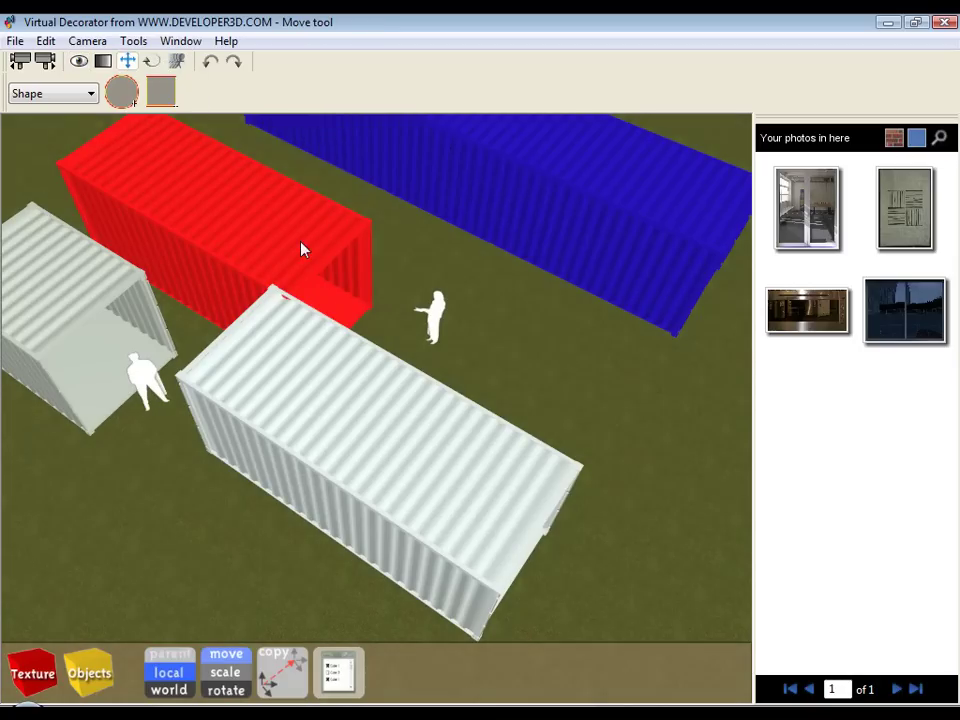
drag(352, 446, 456, 504)
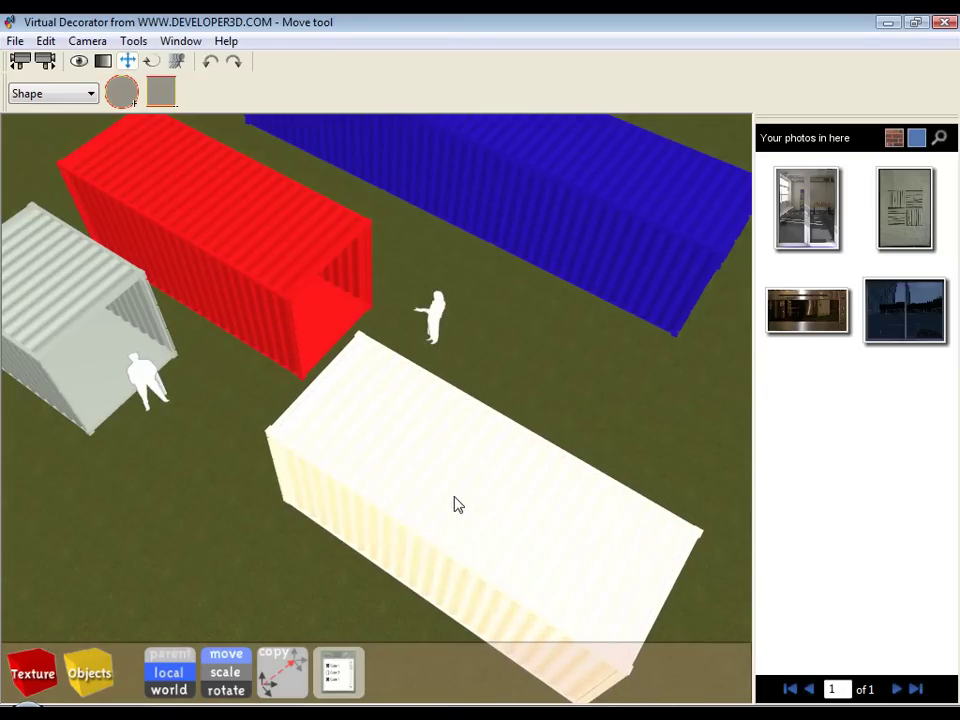
click(151, 61)
drag(369, 462, 371, 499)
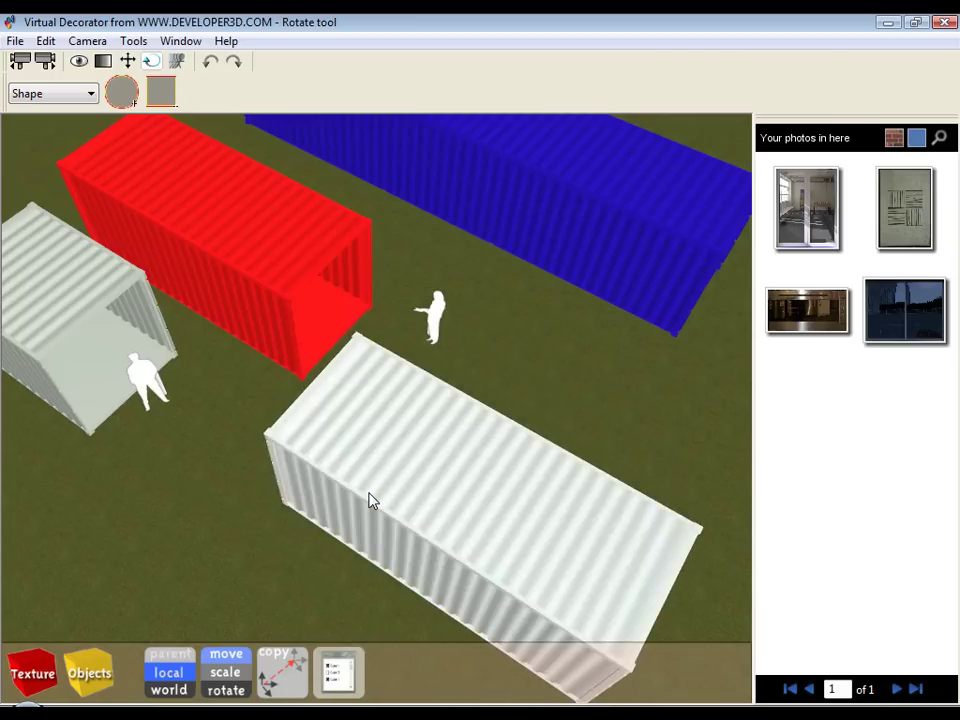